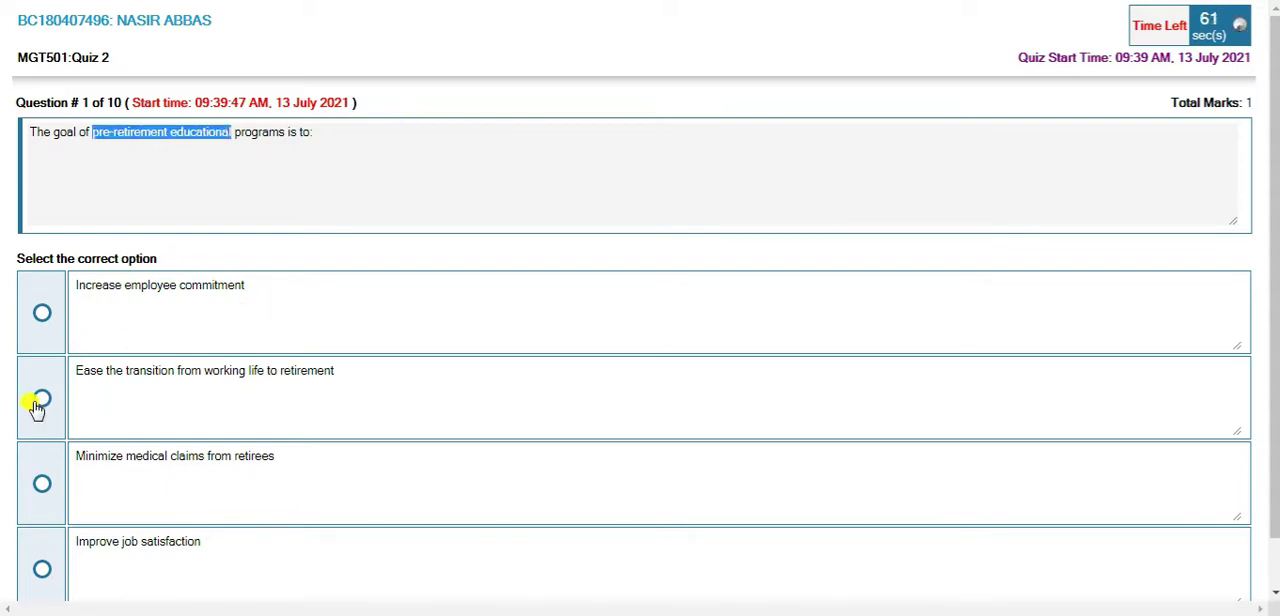
Save 'Ease the transition from working life to retirement' for Q1 and 'Critical incident' for Q2
click(43, 404)
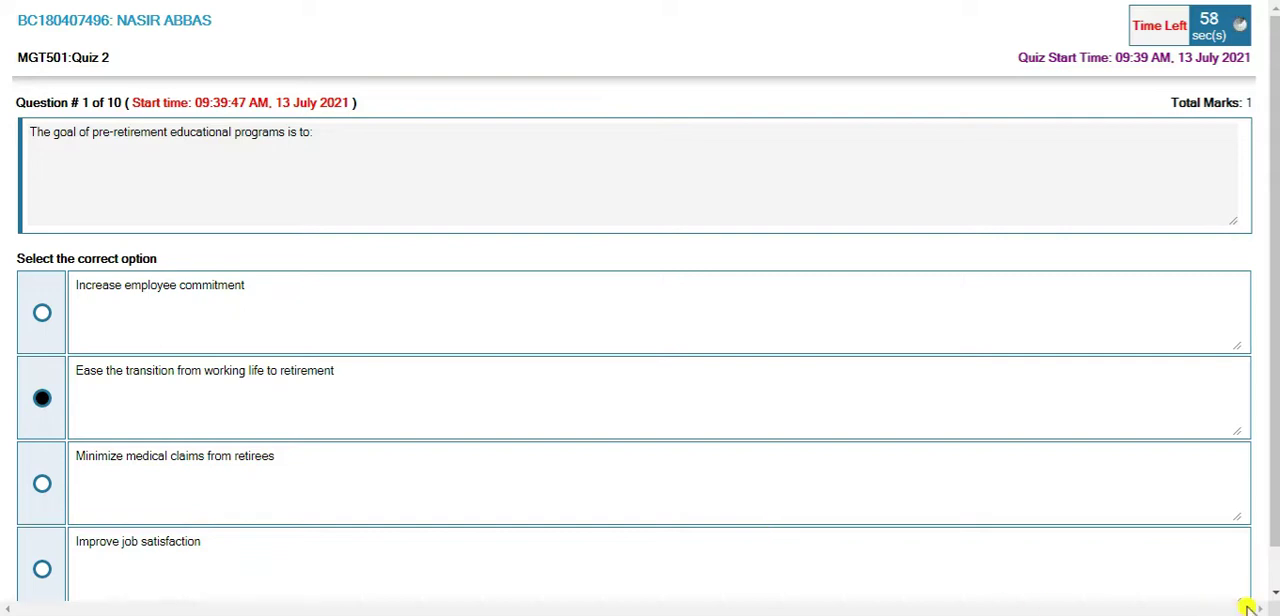
scroll(1274, 578, down, 2)
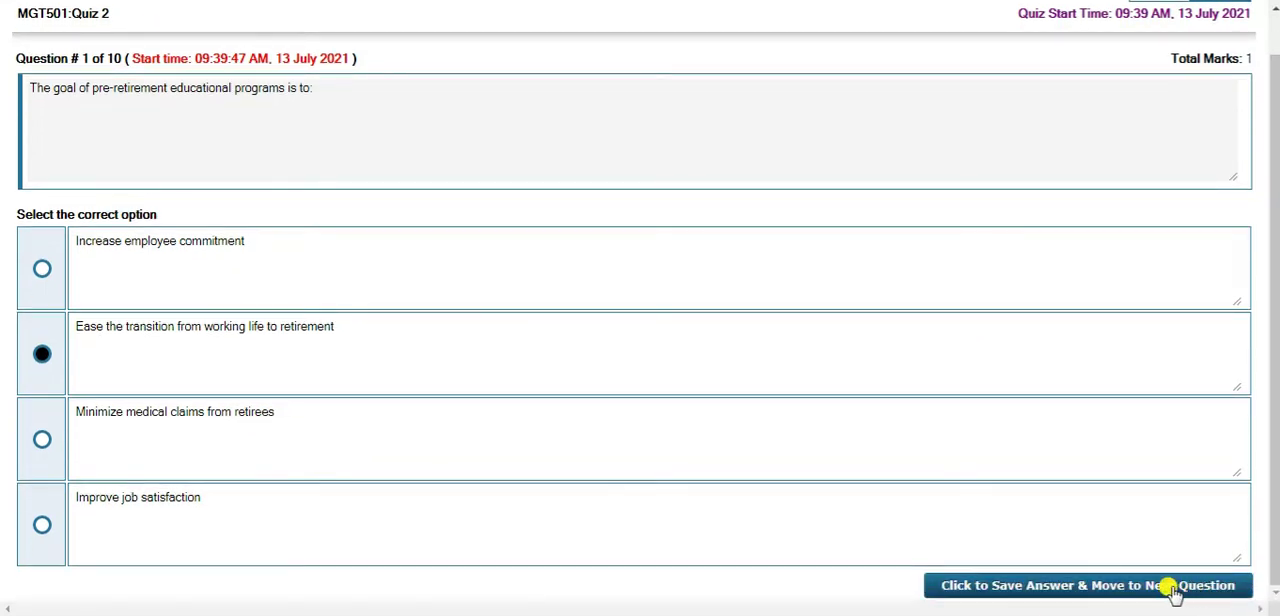
click(1173, 588)
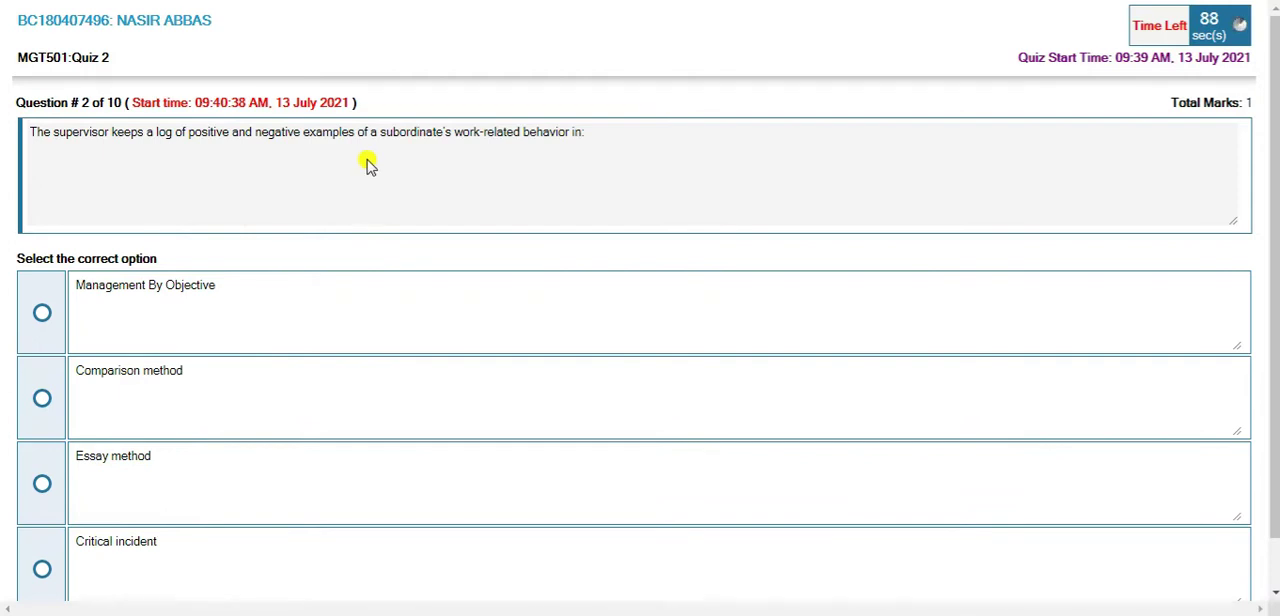
click(42, 568)
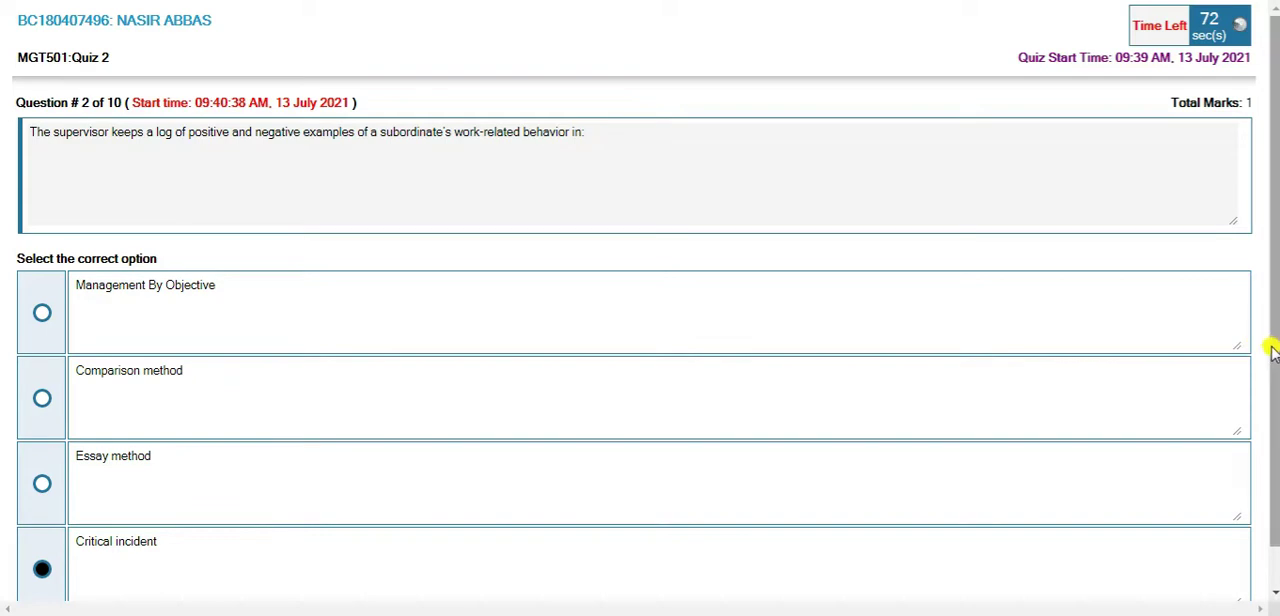
drag(1272, 342, 1266, 465)
click(1142, 586)
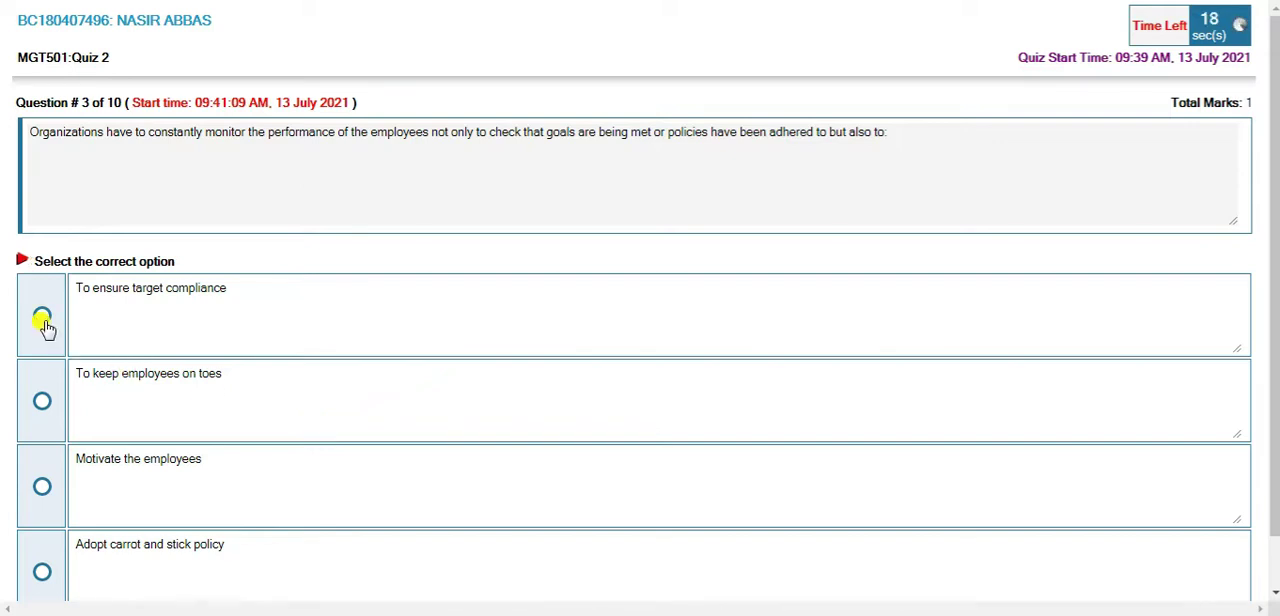
Save 'Motivate the employees' for Q3 and 'Social security' for Q4, then select 'Education' for Q5
click(42, 487)
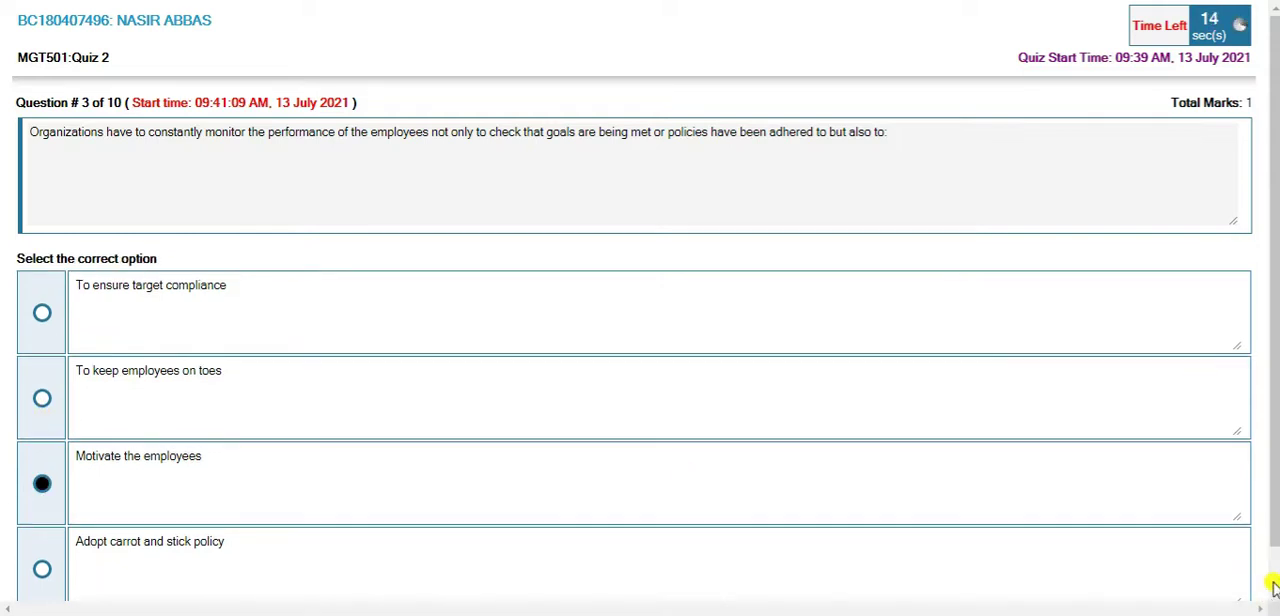
scroll(1255, 585, down, 1)
click(1230, 585)
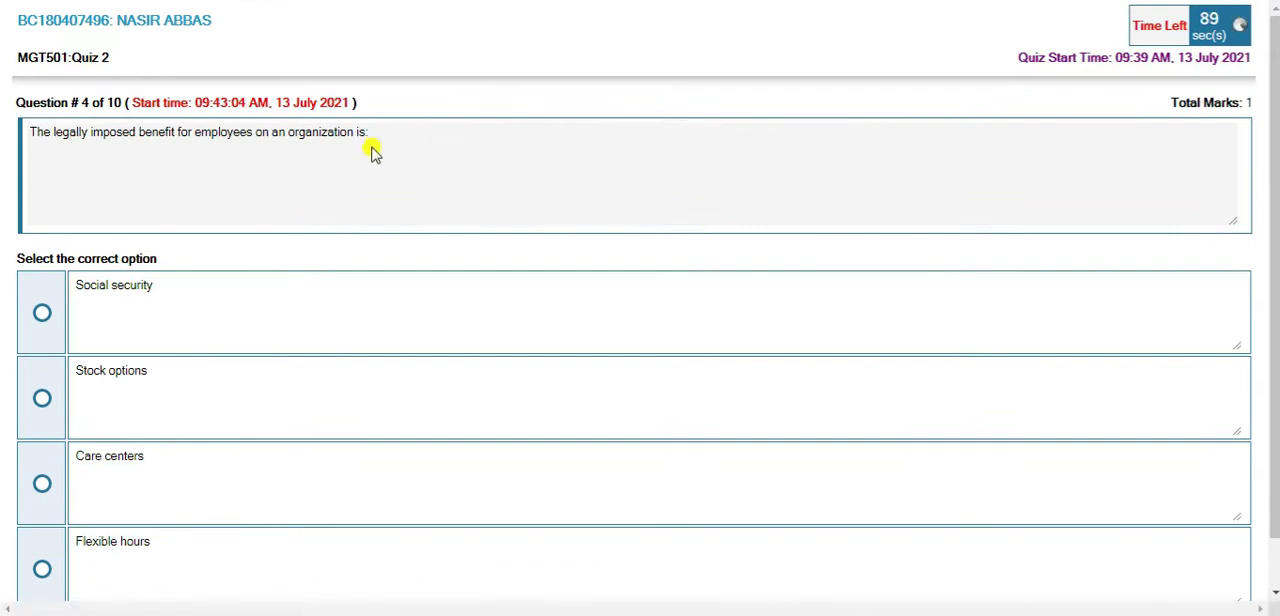
click(42, 312)
scroll(1276, 562, down, 2)
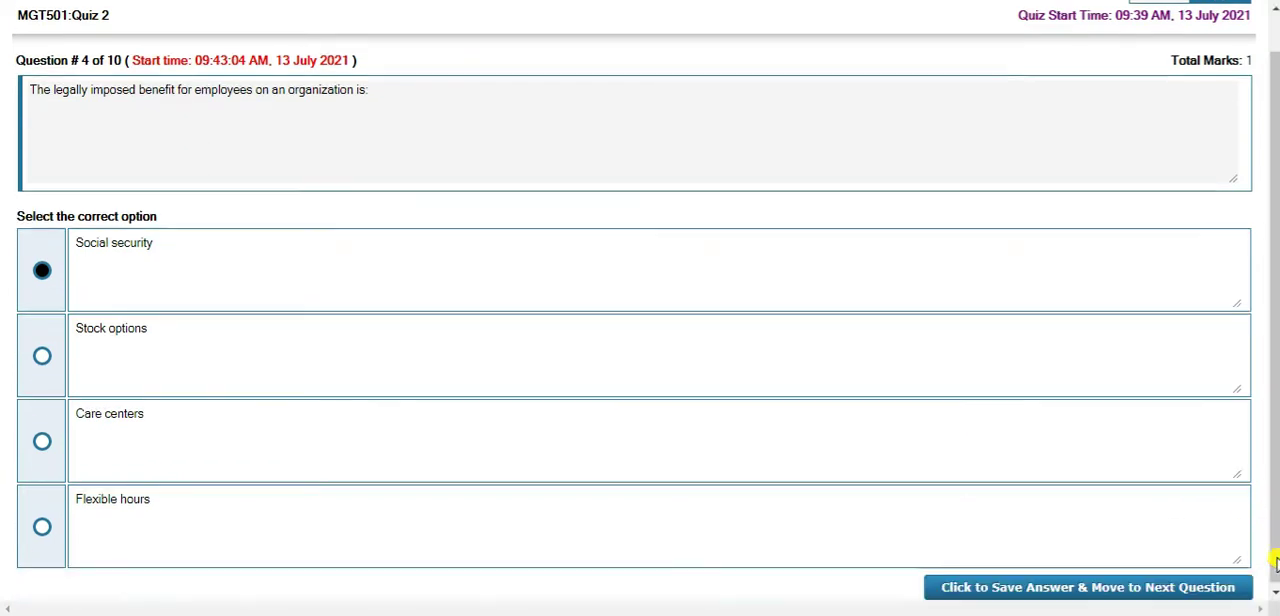
click(1210, 582)
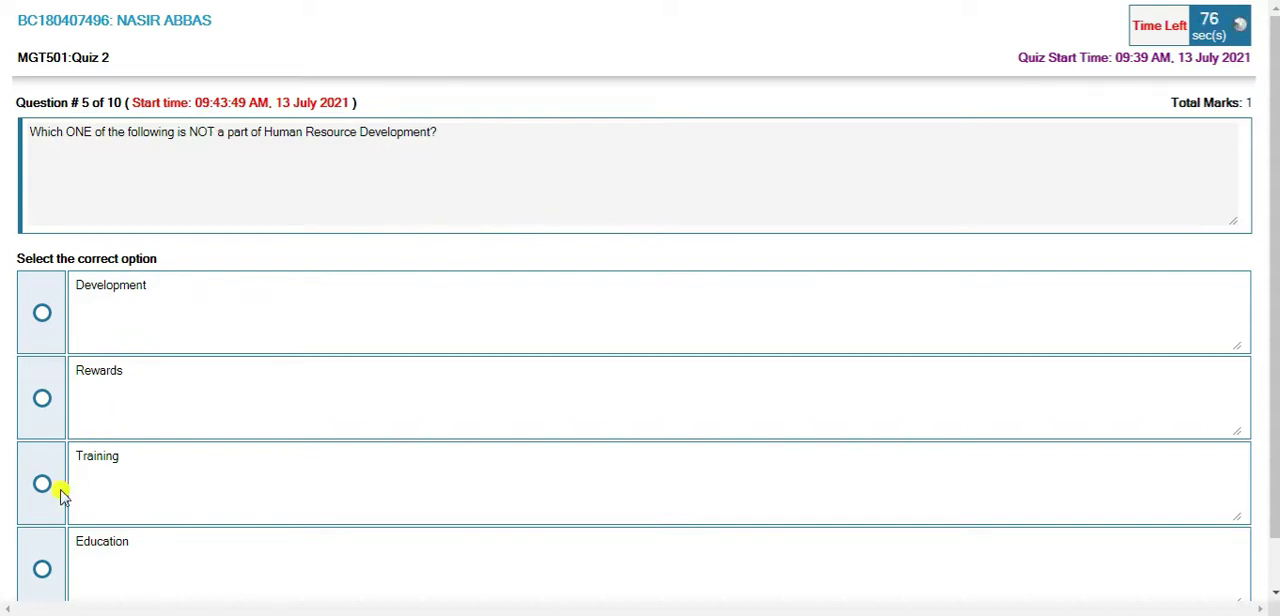
click(42, 566)
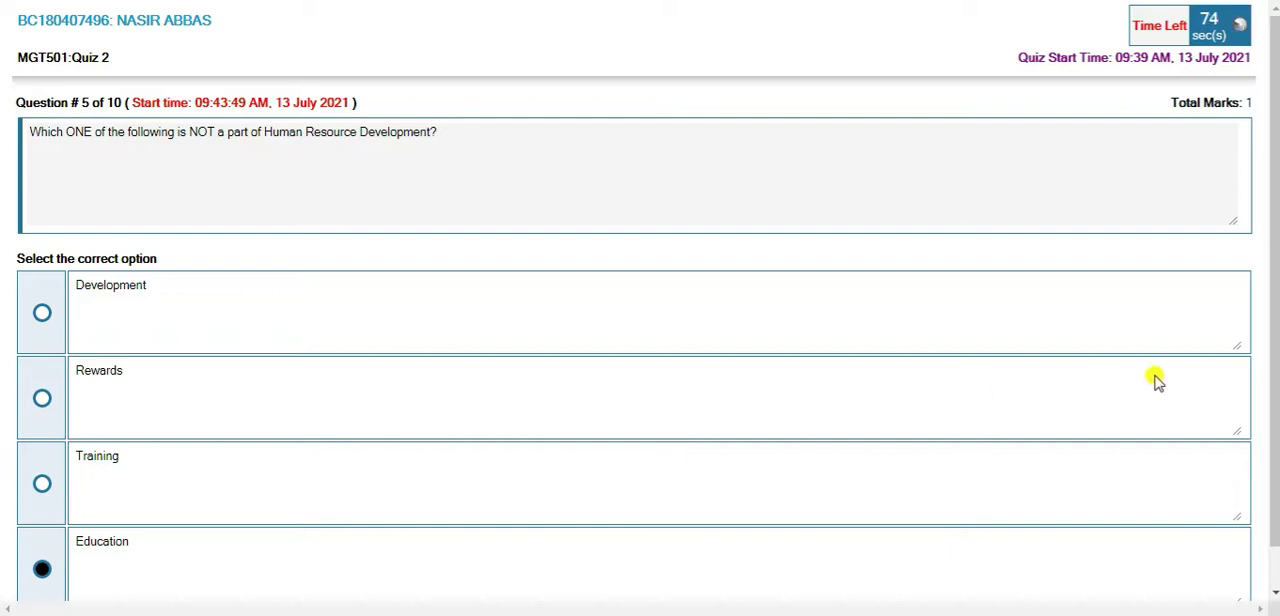
scroll(1272, 430, down, 1)
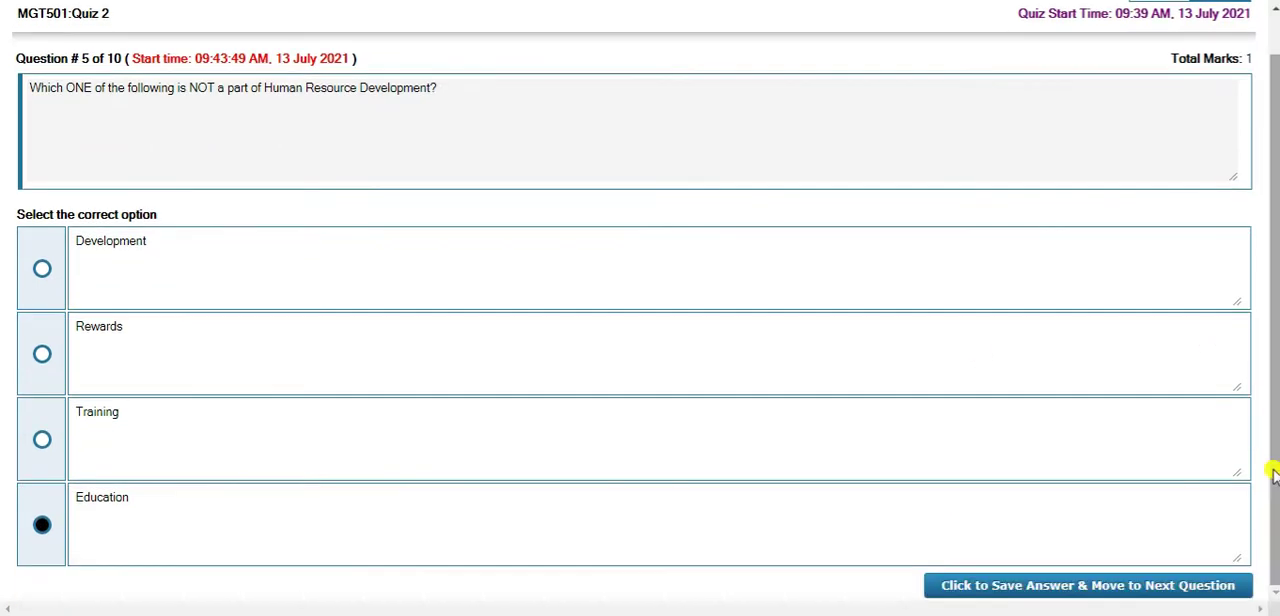
Save question 5's 'Education' answer, then save 'Lectures & Seminars' for question 6
click(1123, 580)
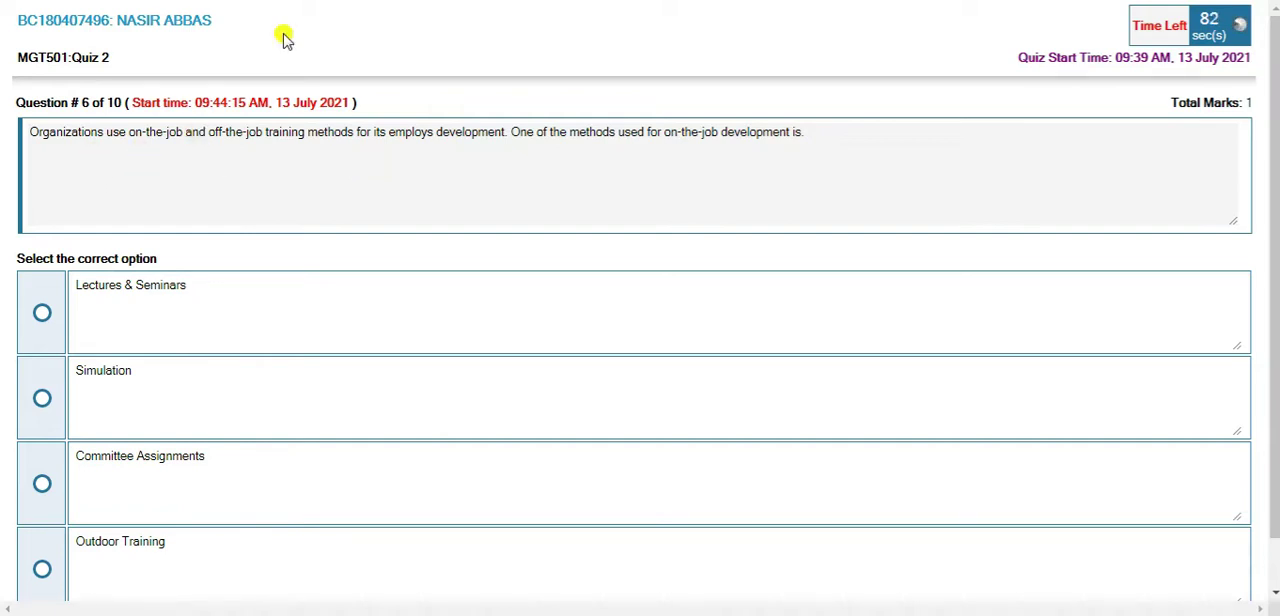
click(42, 315)
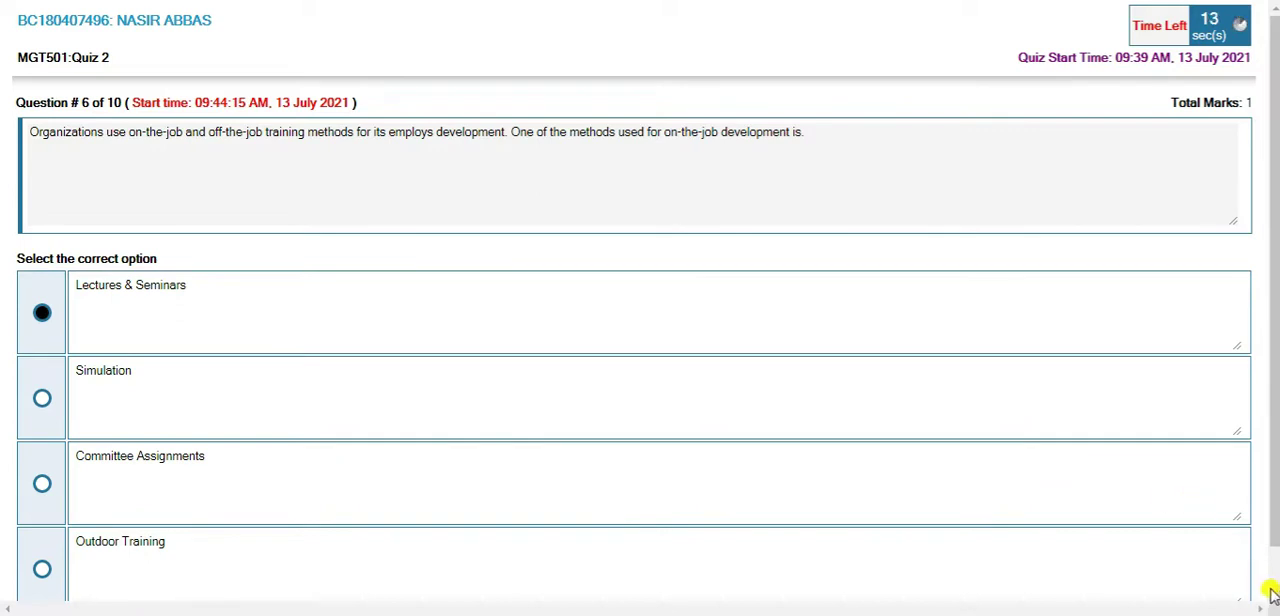
scroll(1272, 580, down, 1)
click(1228, 587)
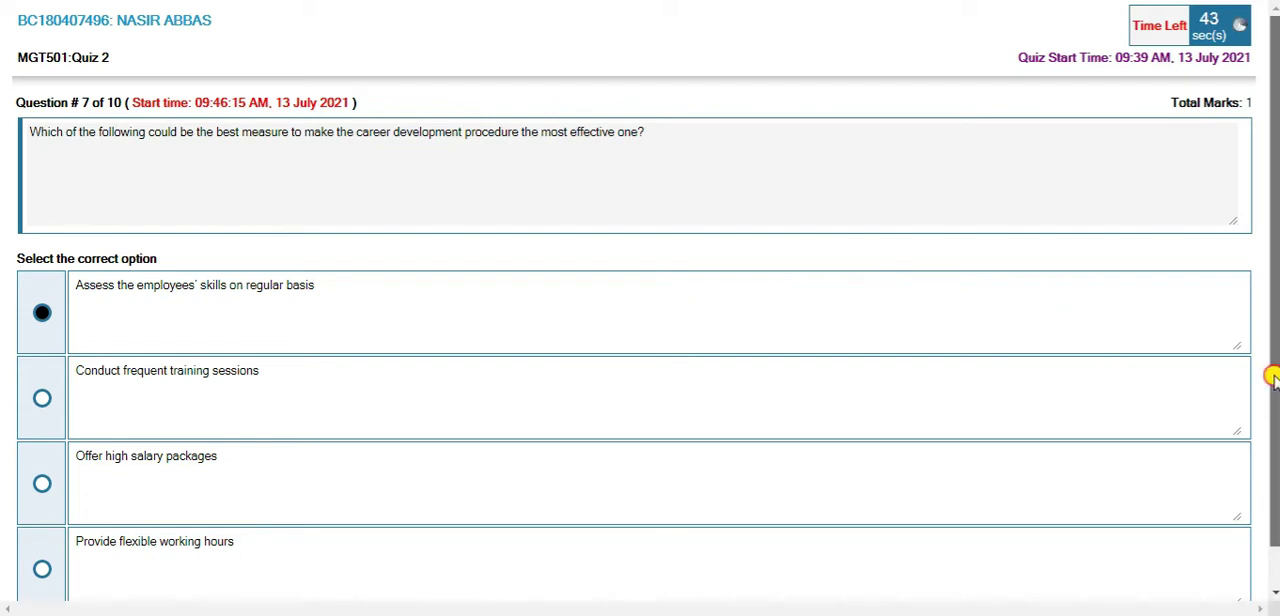
scroll(1270, 400, down, 1)
scroll(1275, 421, down, 1)
Save question 7's answer, then save 'Pay polls' for question 8
click(1191, 588)
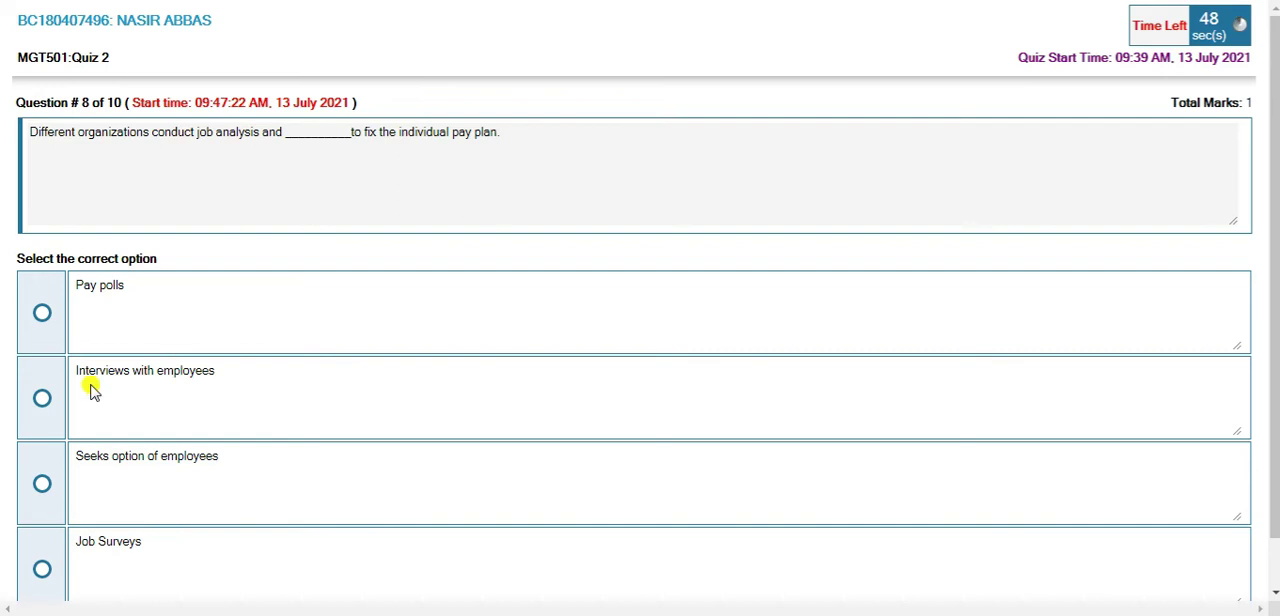
click(42, 313)
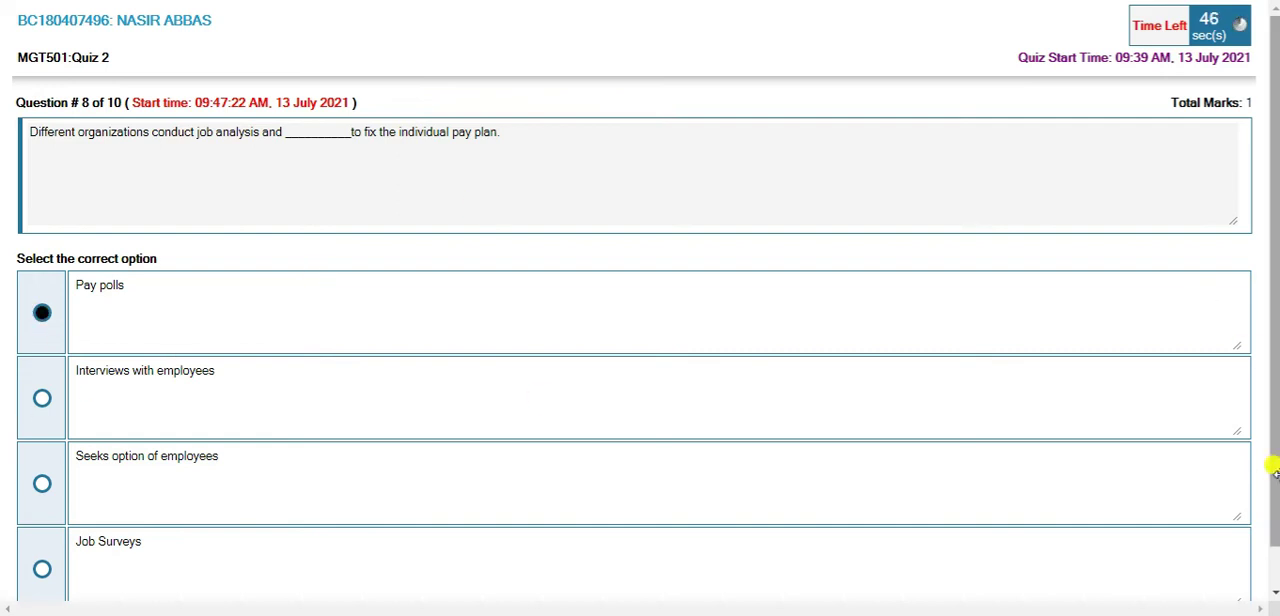
scroll(1274, 560, down, 1)
click(1203, 590)
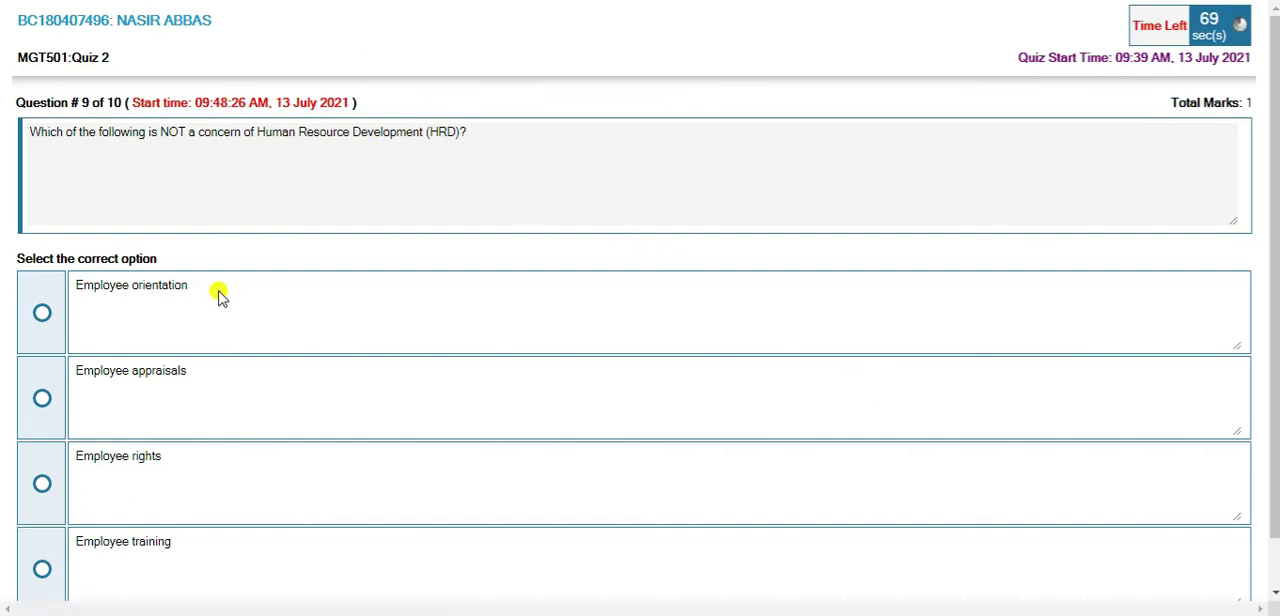
Save 'Employee rights' for question 9 and select 'All of the given options' for question 10
click(45, 488)
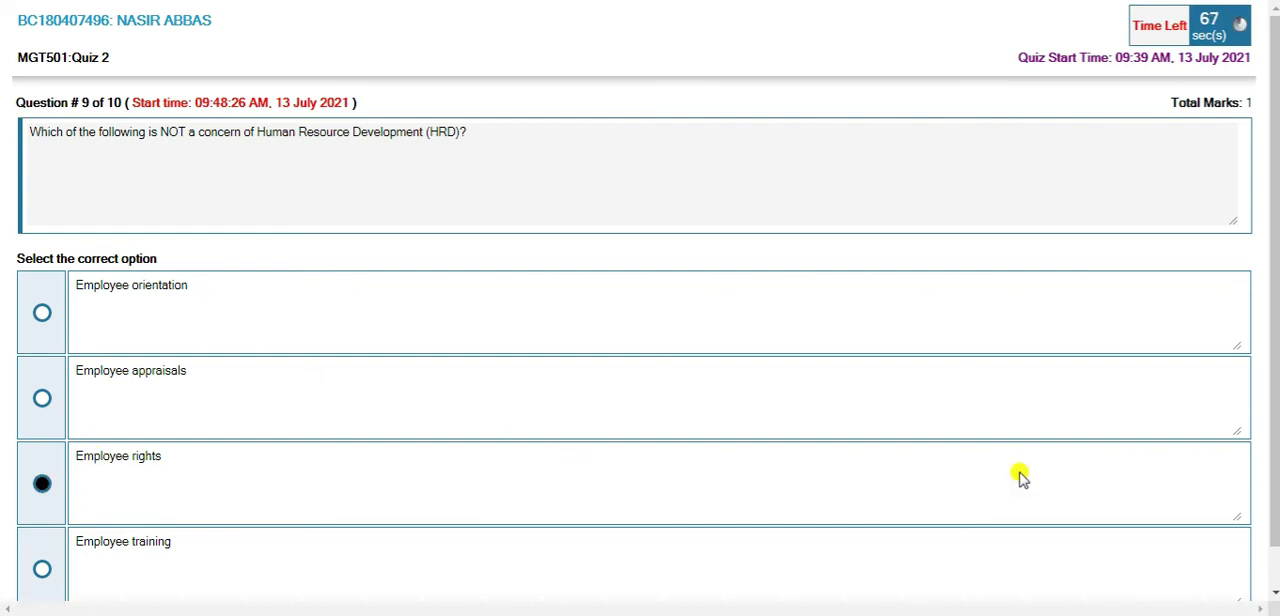
scroll(1275, 563, down, 2)
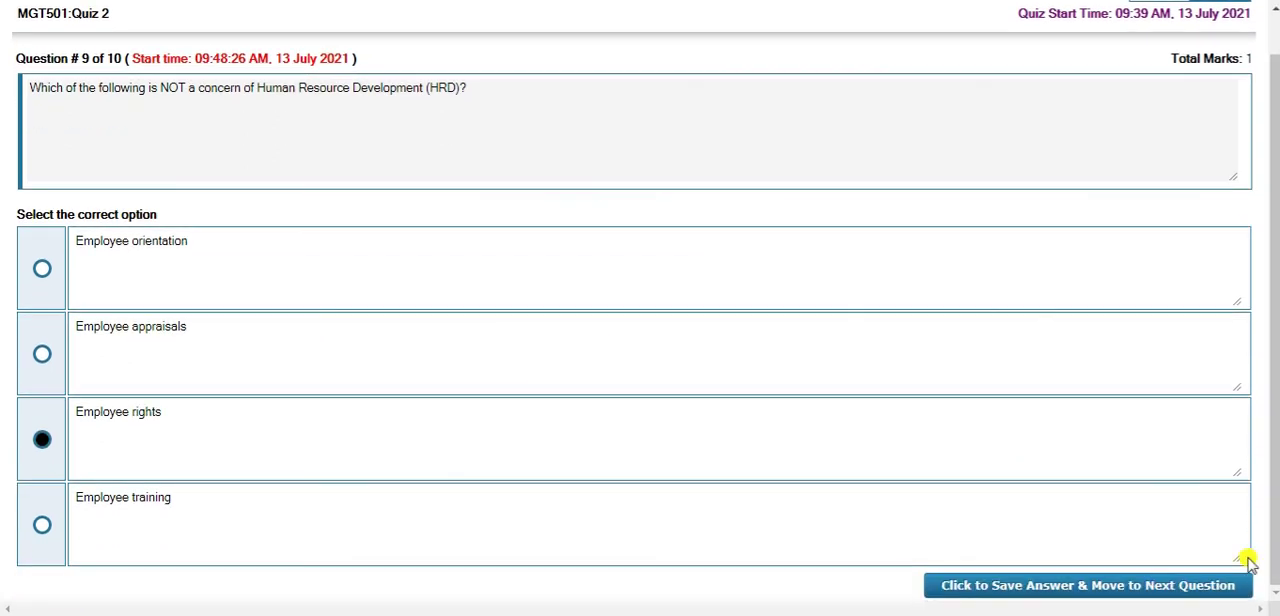
click(1183, 597)
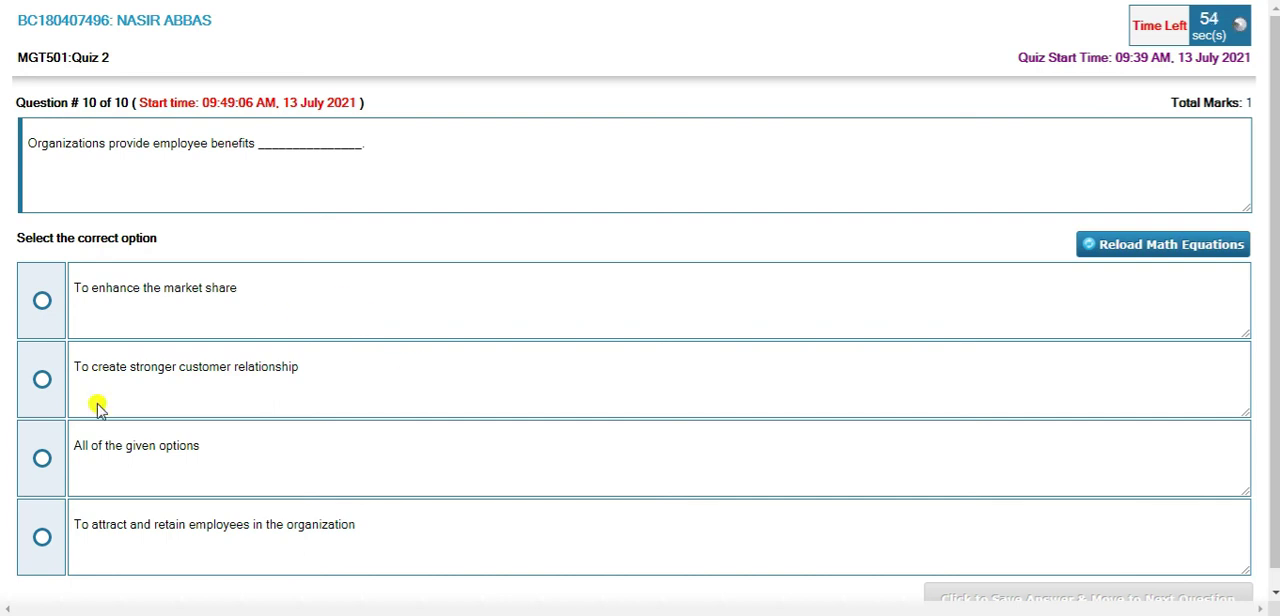
click(43, 461)
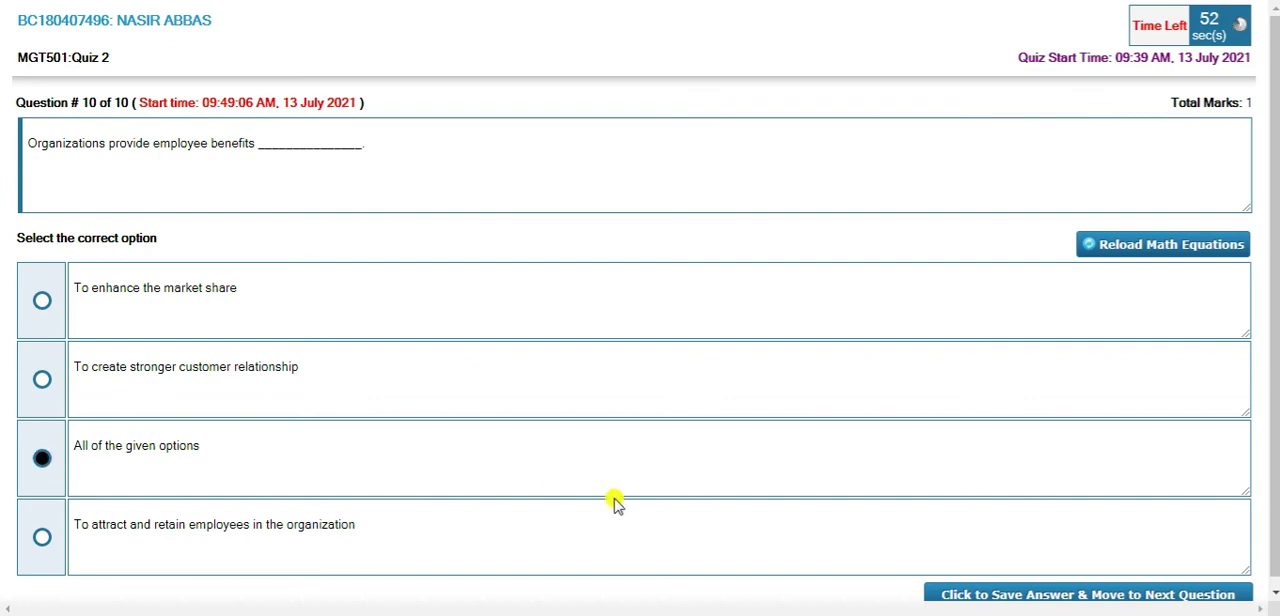